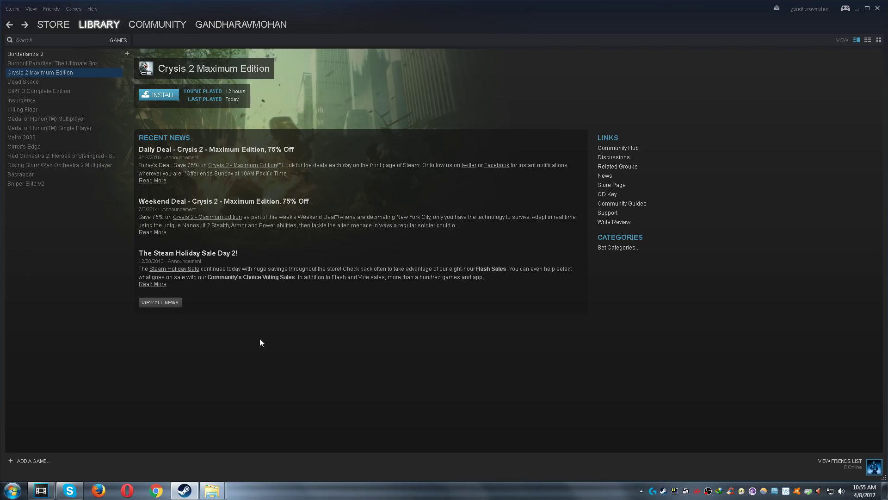
Step: Start installing Crysis 2 Maximum Edition from its Steam library page
click(159, 94)
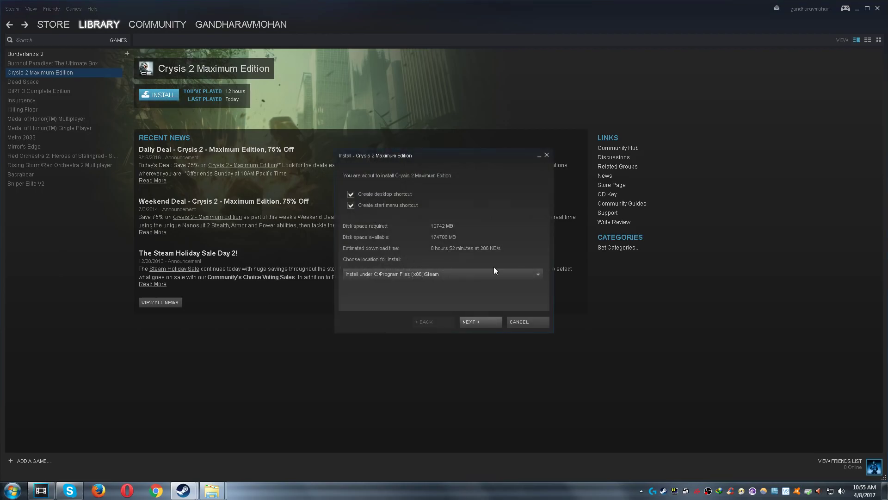
Step: Install Crysis 2 Maximum Edition to the default Steam location and accept the licence agreement
click(479, 320)
click(479, 320)
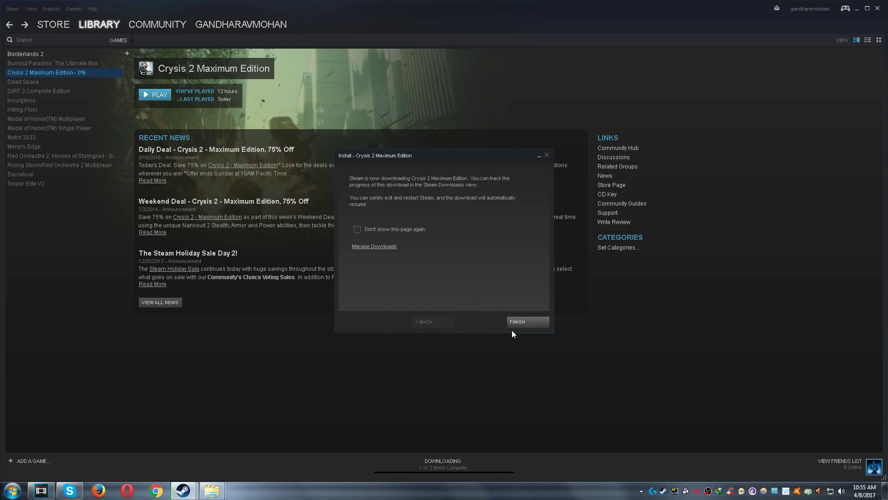
Step: Pause the Crysis 2 Maximum Edition download from the Downloads page at 5.8 MB of 11.2 GB
click(523, 322)
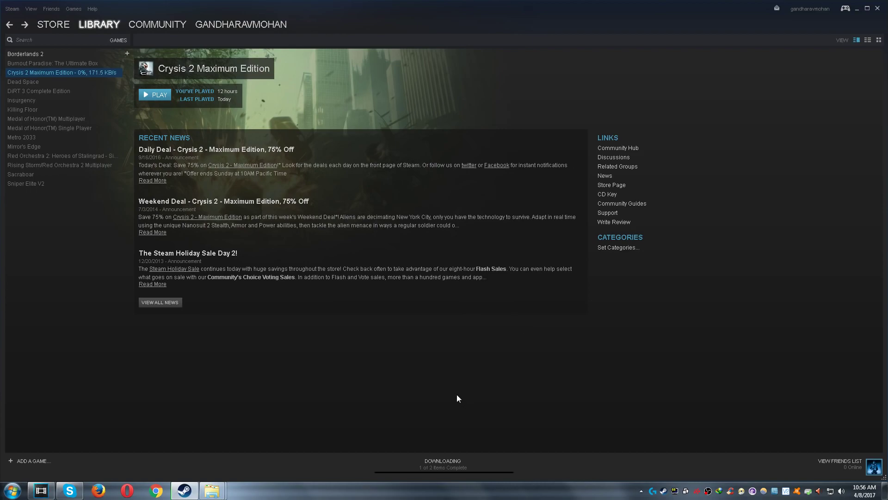
click(447, 463)
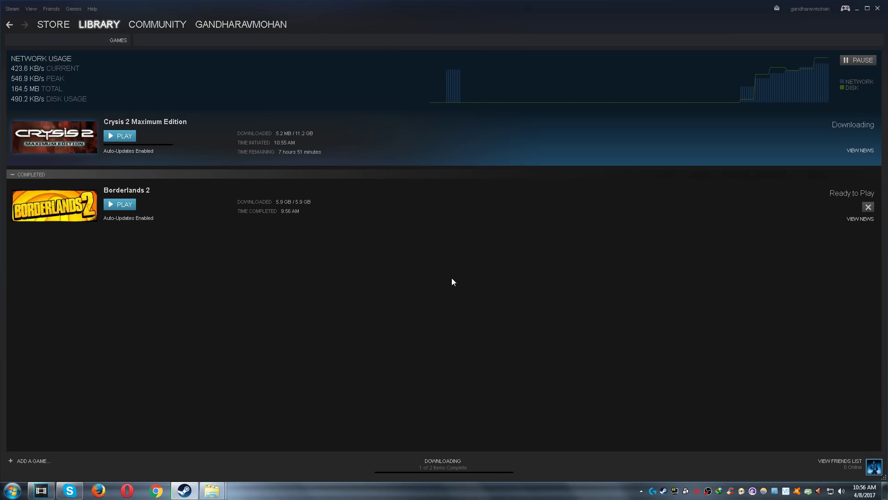
click(855, 61)
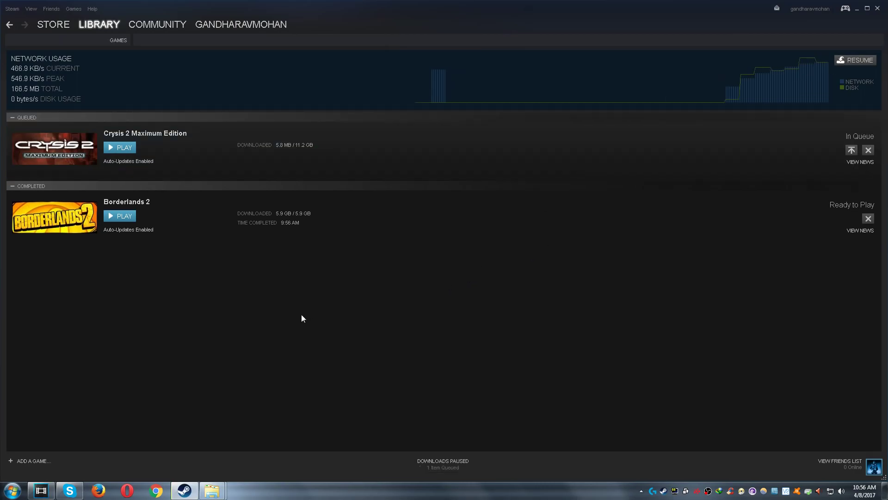
mouse_move(212, 490)
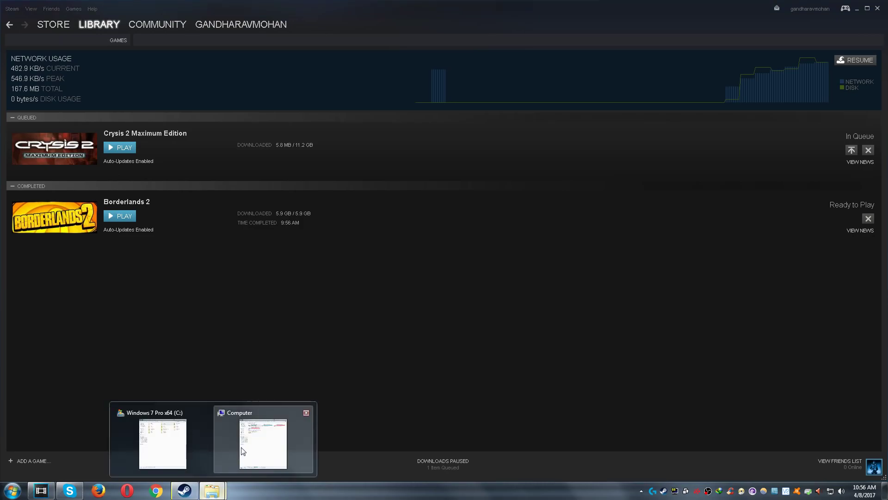
Step: Browse in Explorer to Program Files (x86)\Steam\steamapps\common to find the Crysis 2 Game of the Year folder
click(253, 442)
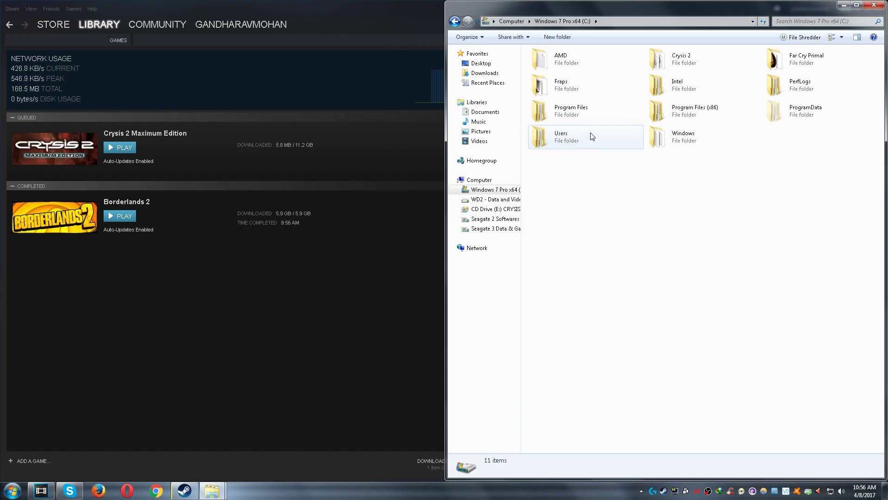
double_click(692, 120)
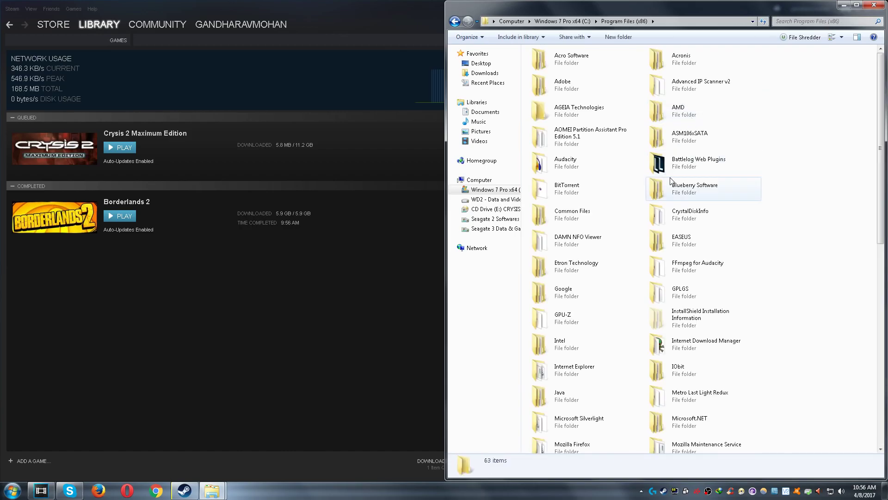
scroll(670, 272, down, 10)
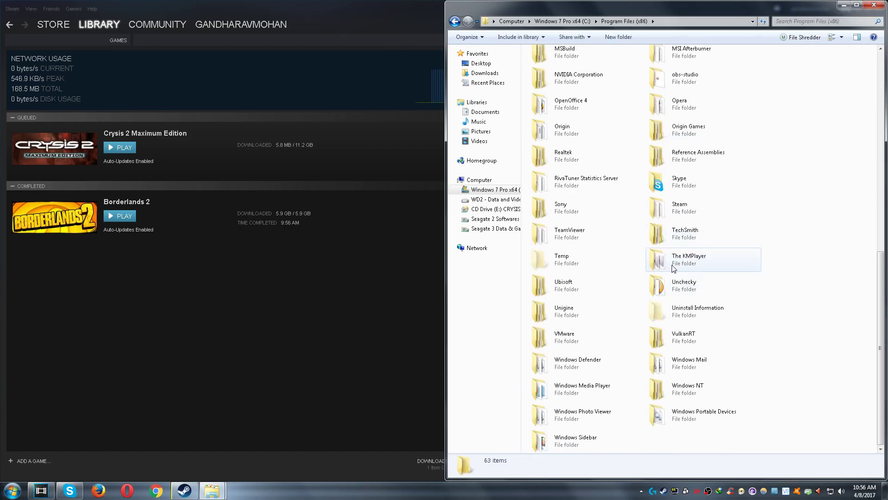
double_click(659, 209)
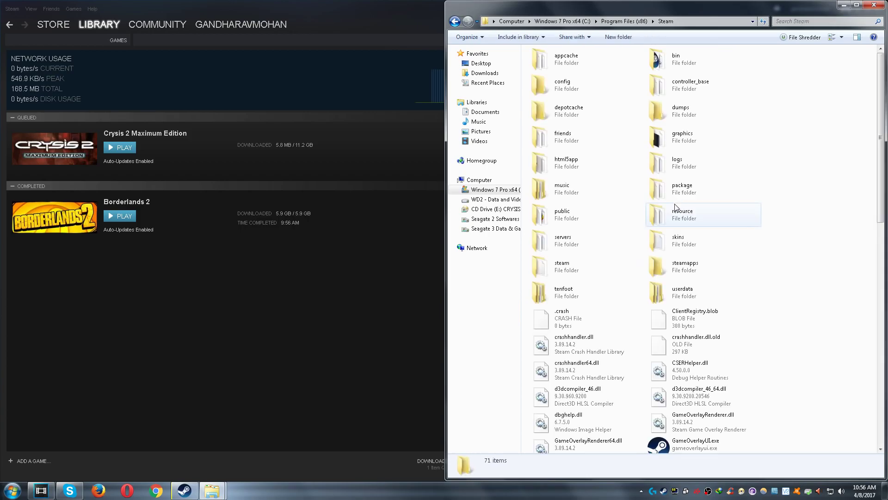
double_click(668, 268)
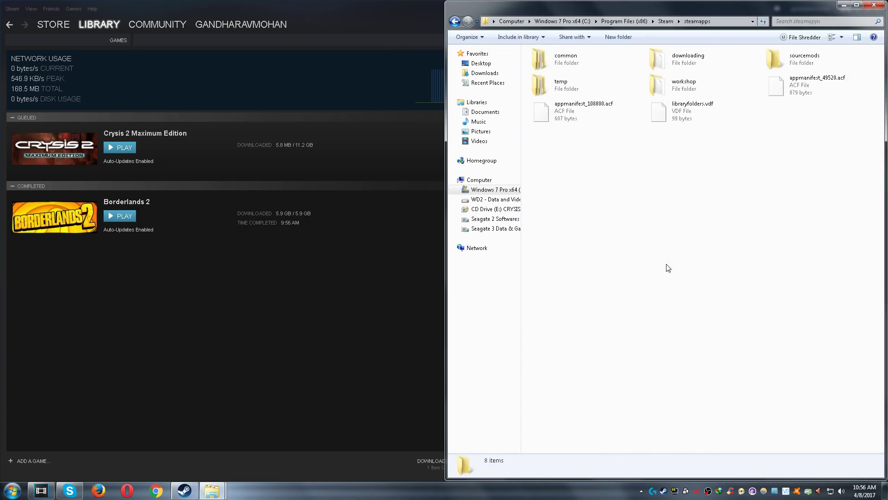
double_click(581, 66)
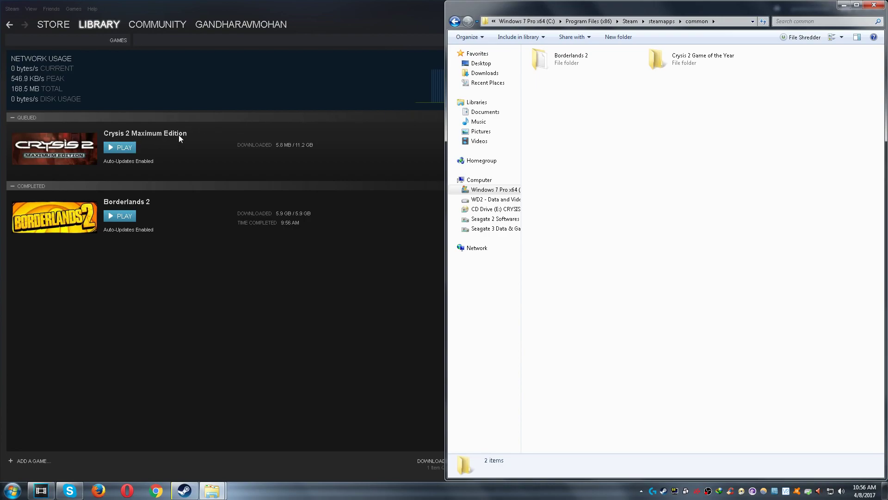
click(697, 61)
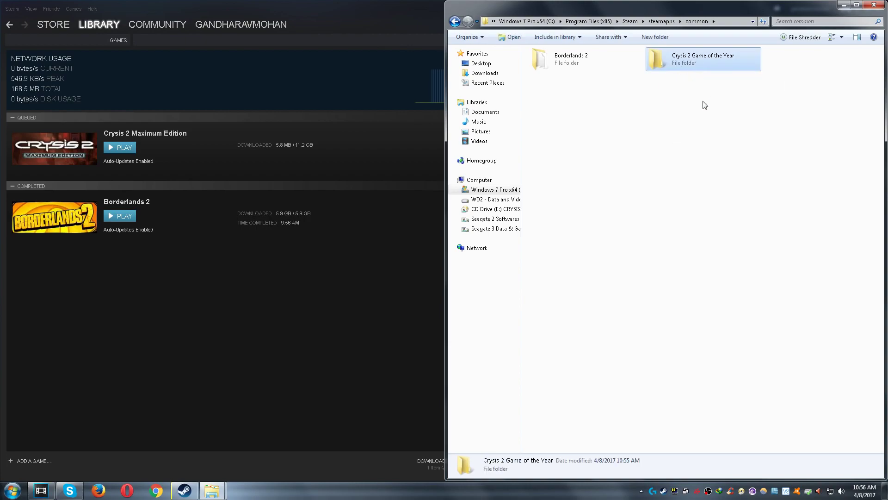
click(658, 145)
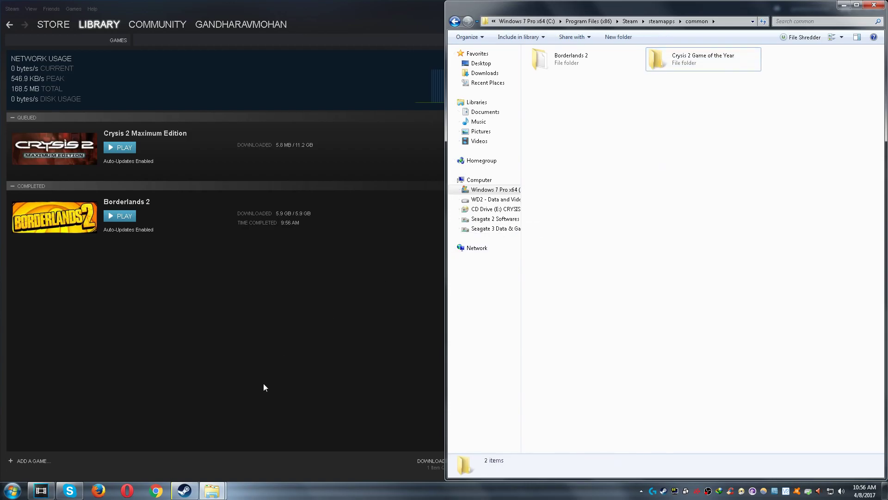
Step: Uninstall Crysis 2 Maximum Edition from the Steam library, deleting its partial local content
click(185, 491)
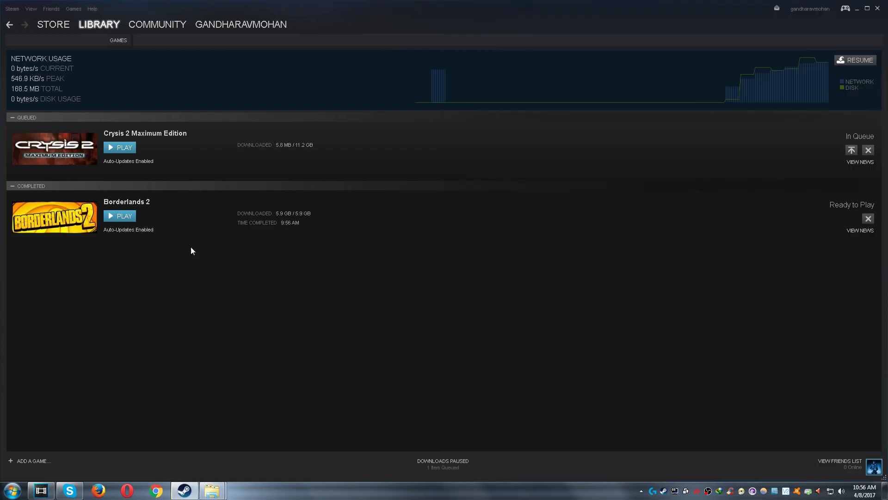
click(10, 25)
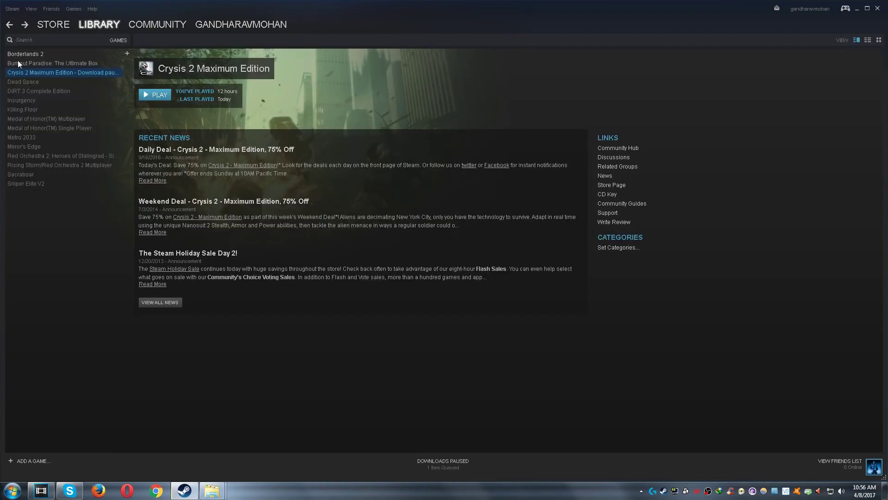
right_click(48, 76)
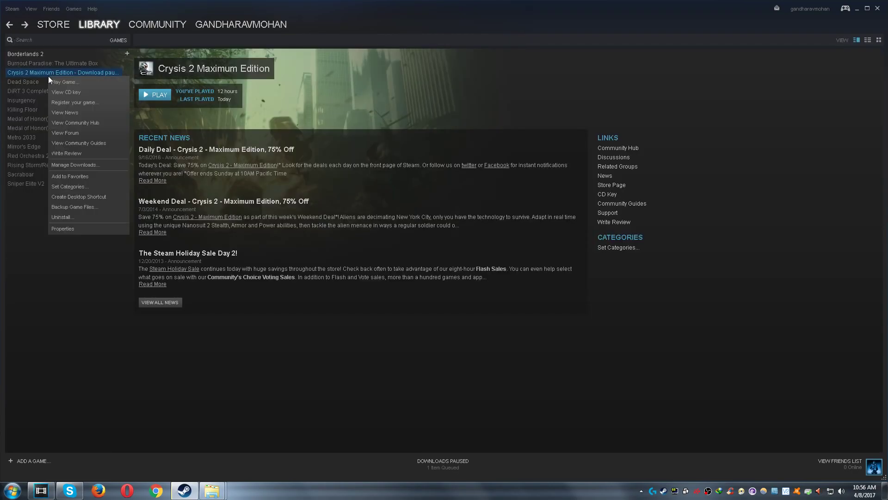
click(70, 218)
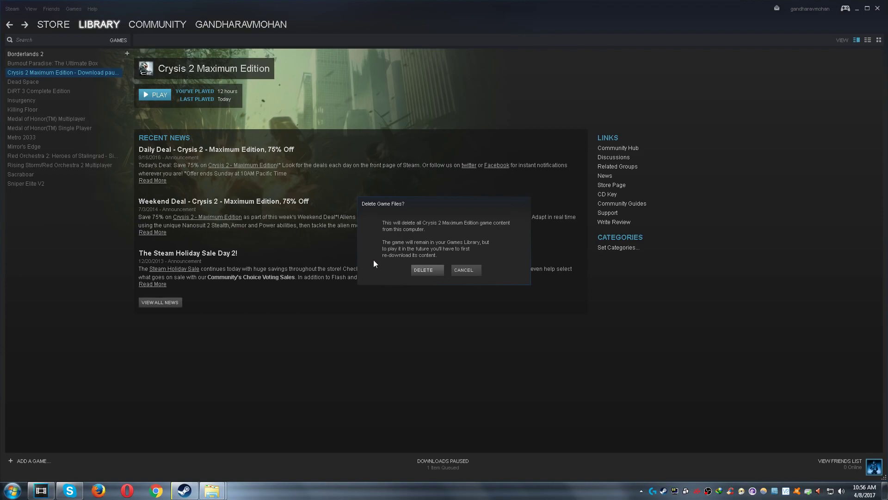
click(429, 269)
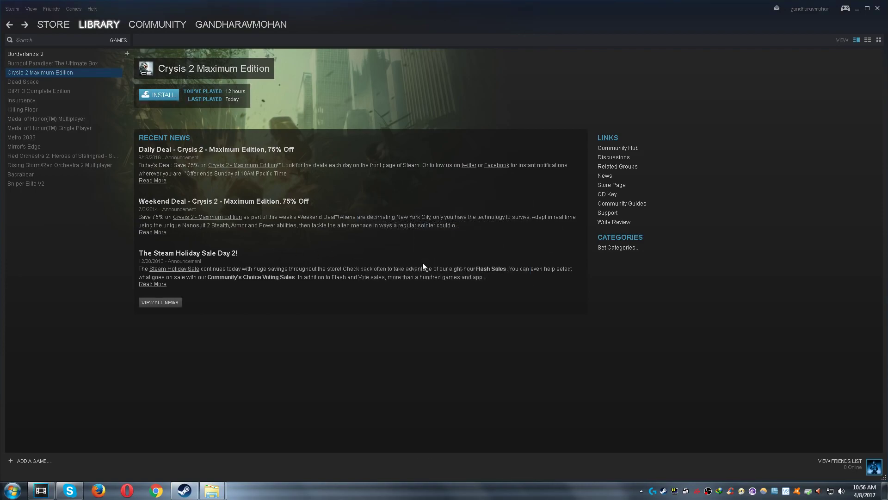
Step: Copy all six game files and folders from C:\Crysis 2
mouse_move(212, 490)
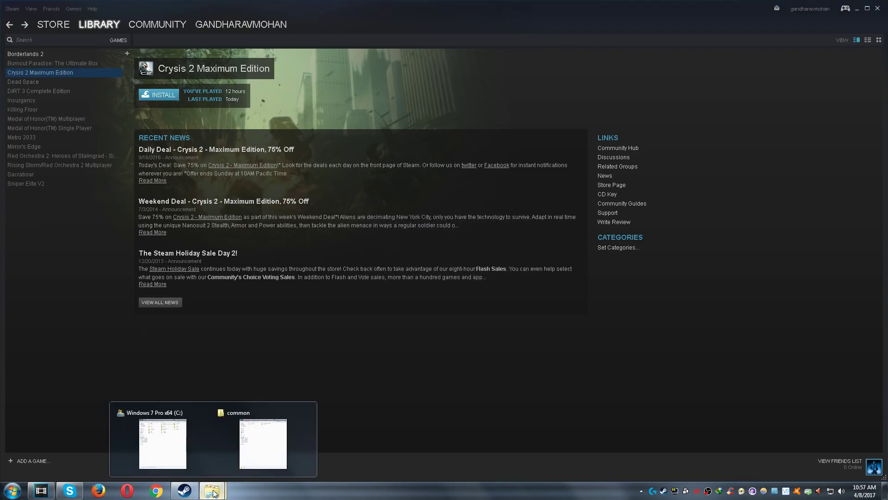
click(177, 456)
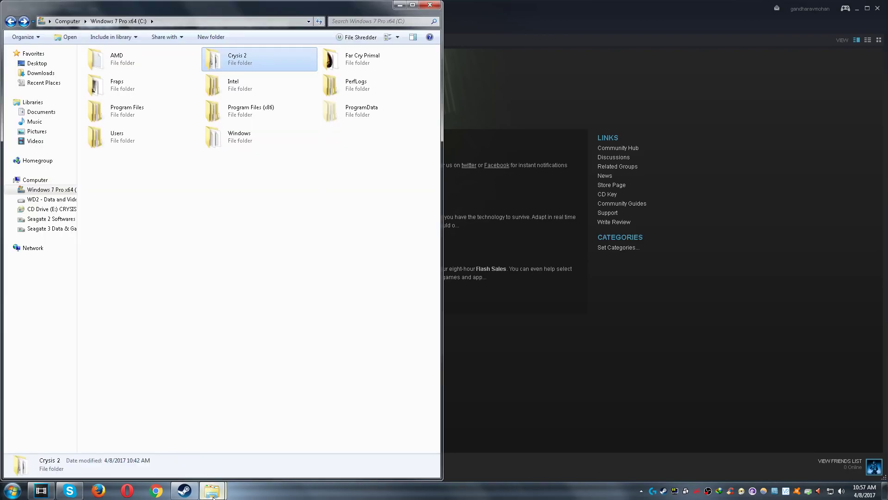
mouse_move(210, 490)
click(267, 455)
click(227, 61)
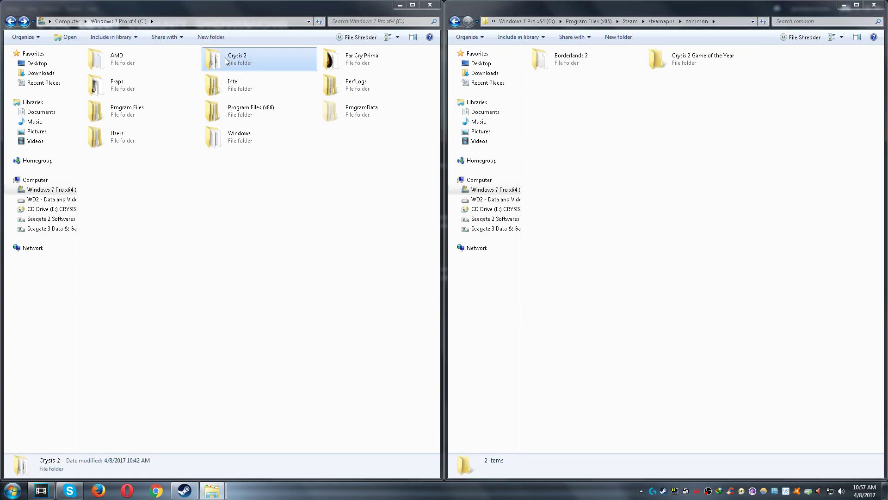
double_click(227, 61)
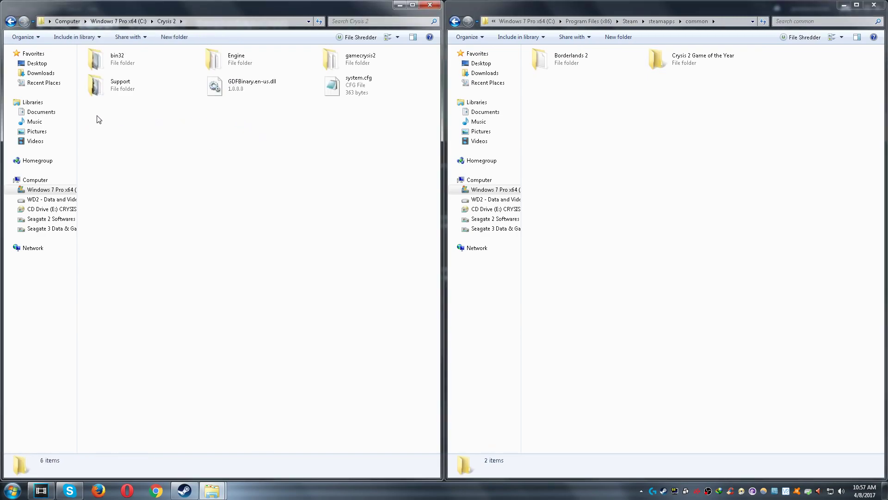
mouse_move(96, 115)
mouse_down()
mouse_move(185, 79)
mouse_move(297, 57)
mouse_move(358, 60)
mouse_up()
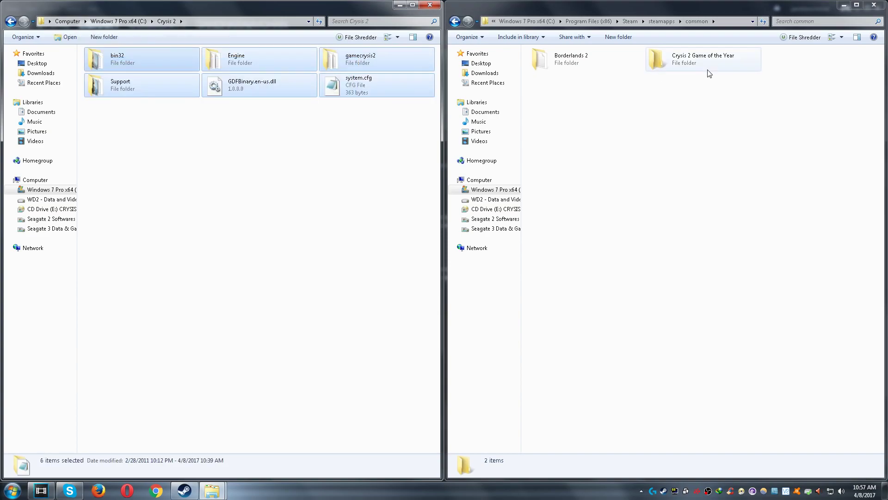
right_click(115, 60)
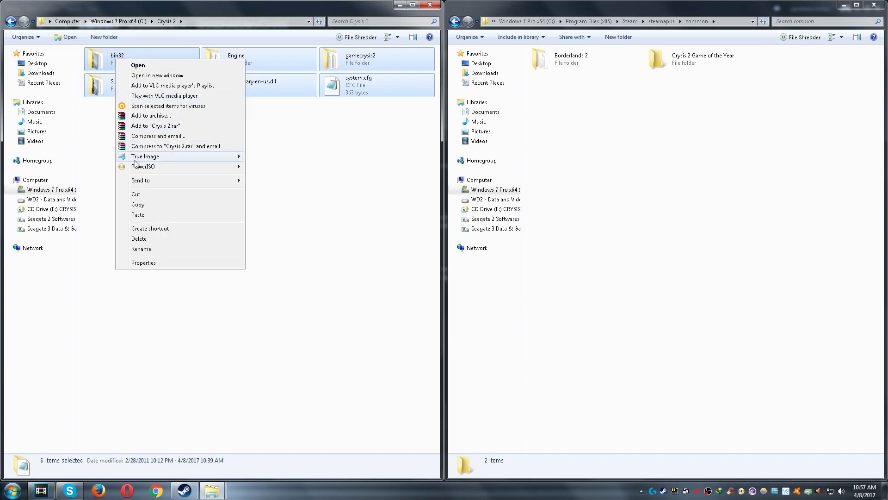
click(127, 195)
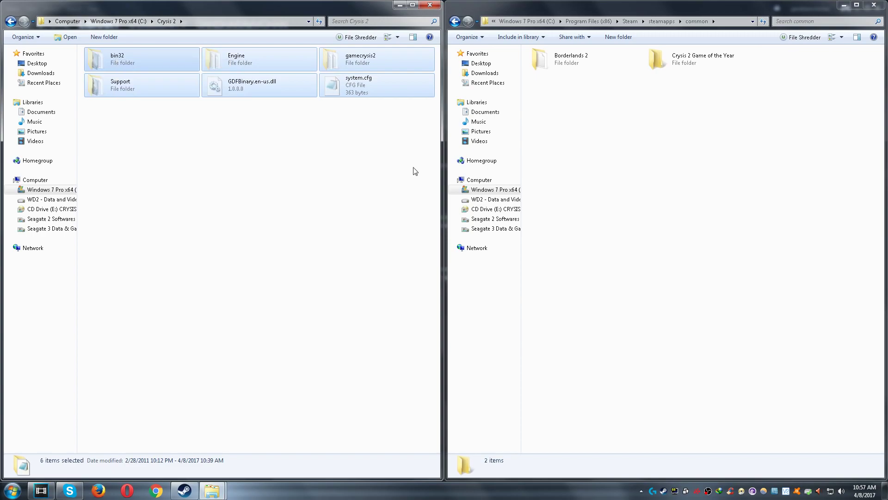
Step: Paste the copied game files into steamapps\common\Crysis 2 Game of the Year
double_click(673, 64)
right_click(578, 122)
click(600, 200)
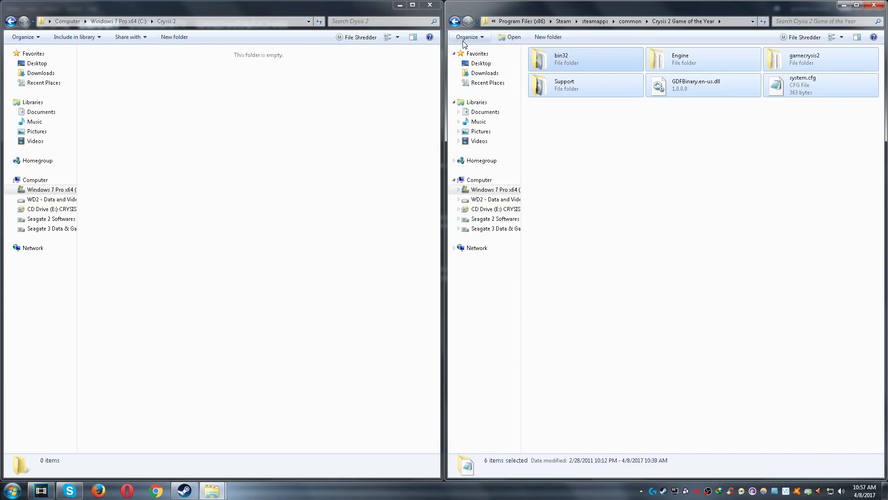
click(455, 22)
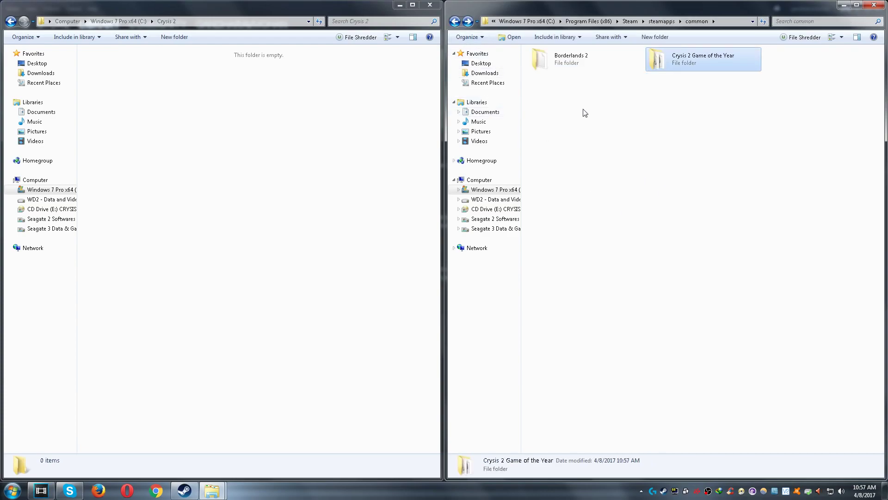
click(185, 489)
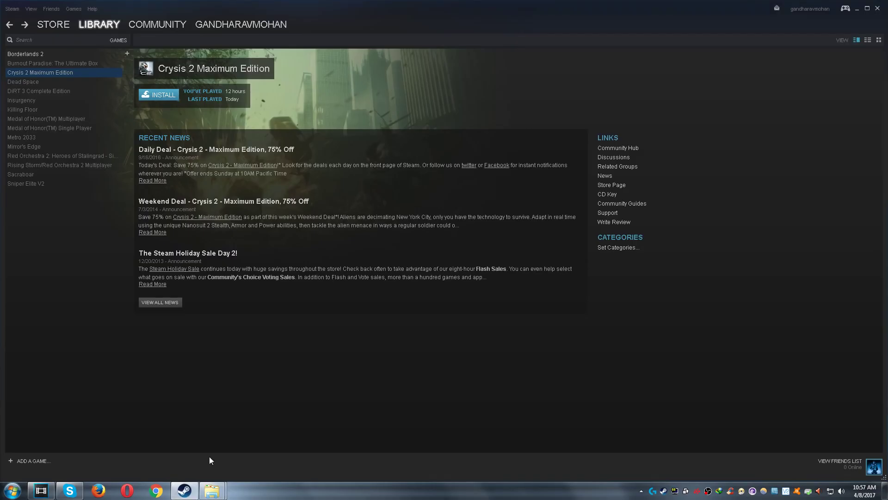
Step: Reinstall Crysis 2 Maximum Edition to C:\Program Files (x86)\Steam, accepting the licence, reaching 37%
click(158, 95)
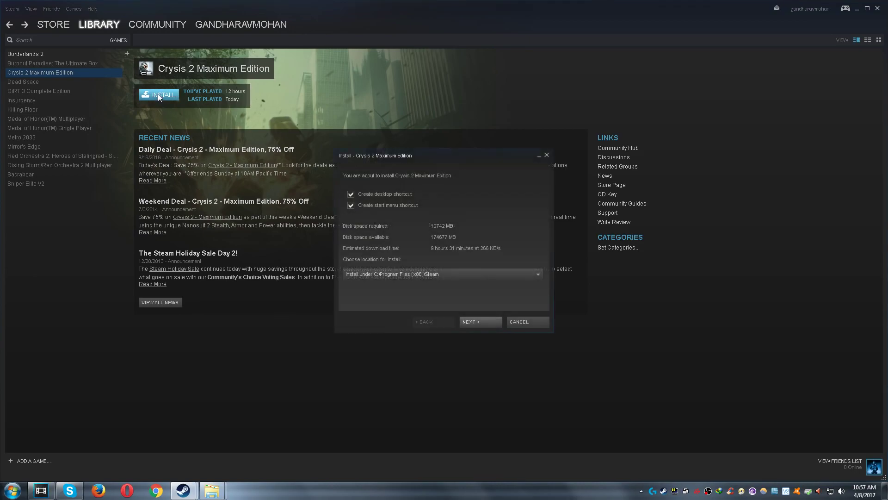
click(469, 321)
click(473, 325)
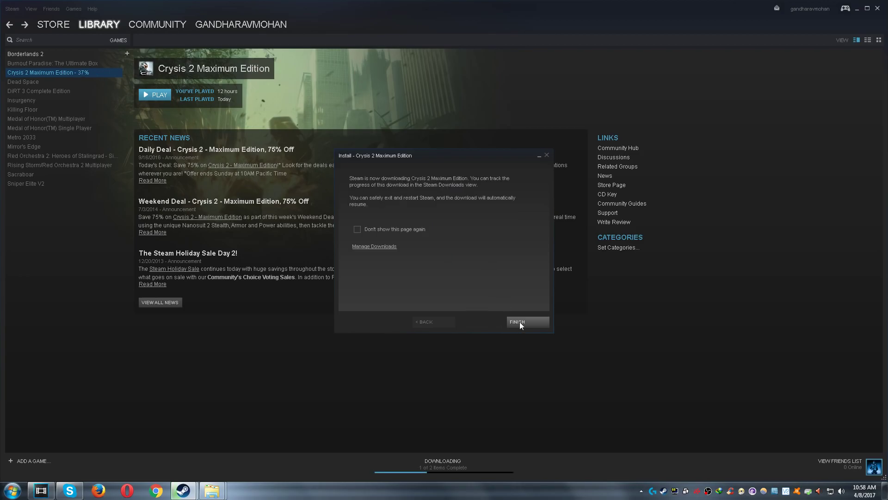
click(520, 323)
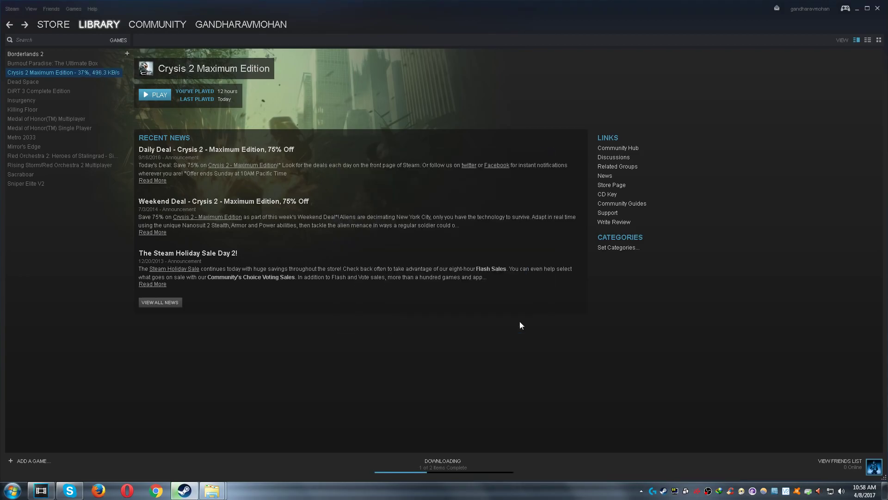
Step: Show the Downloads page with Crysis 2 at 4.2 GB of 11.2 GB
click(451, 455)
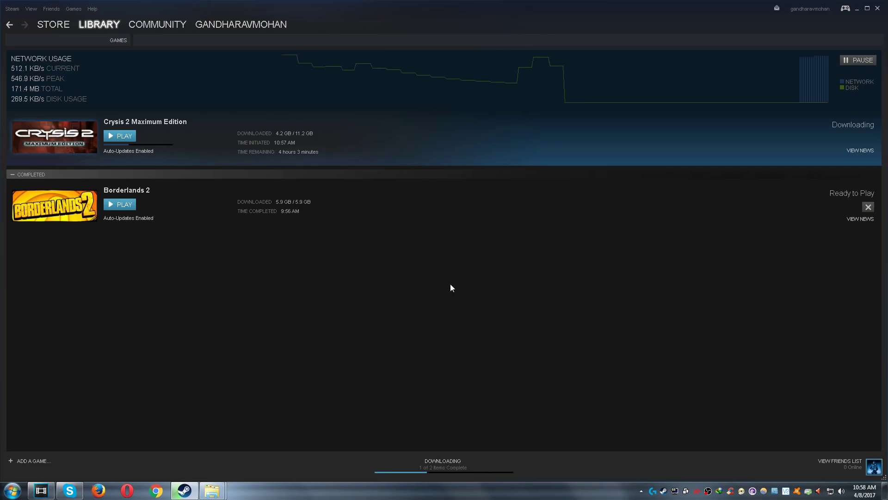